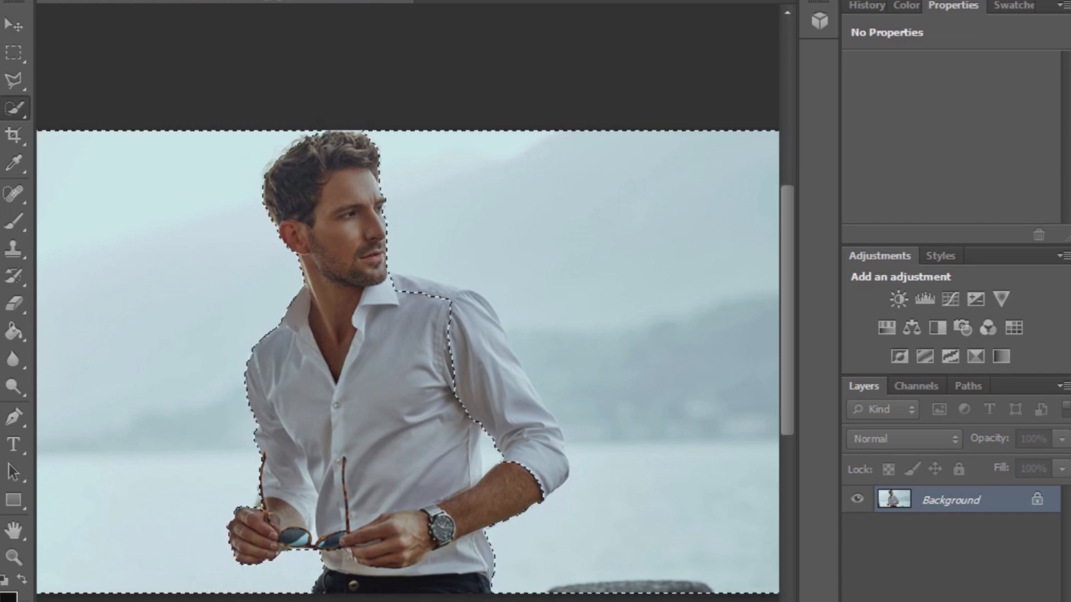
Remove the shirt's shoulder and sleeve from the background selection with the Quick Selection tool so the outline follows the man's outer contour.
scroll(524, 438, up, 2)
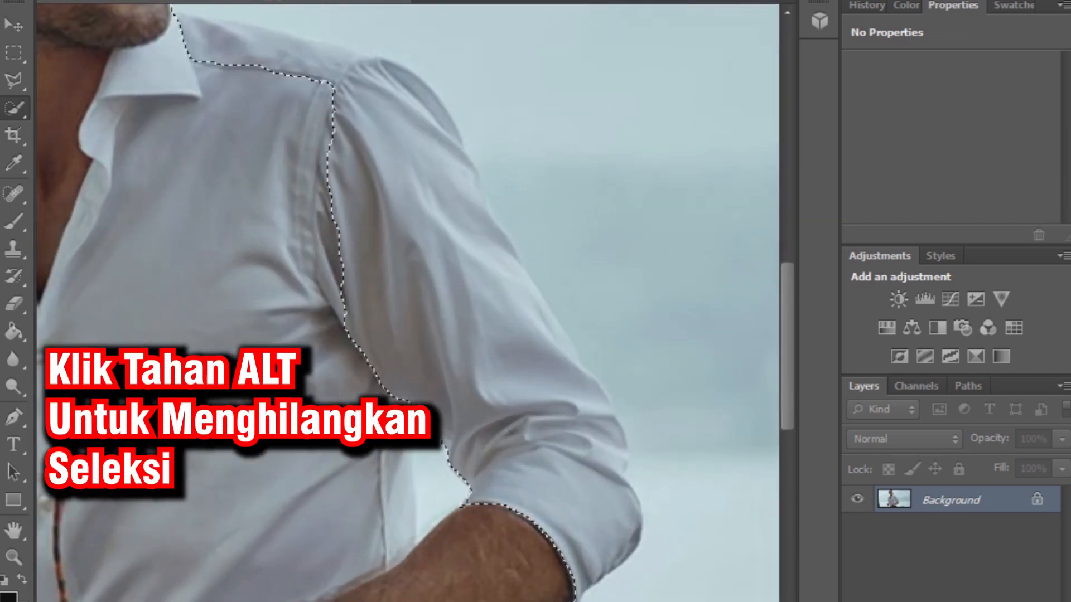
mouse_move(524, 530)
alt+mouse_down()
mouse_move(550, 480)
mouse_move(555, 407)
mouse_move(502, 284)
mouse_move(419, 235)
mouse_move(402, 134)
alt+mouse_up()
mouse_move(521, 290)
alt+mouse_down()
mouse_move(608, 419)
mouse_move(633, 499)
alt+mouse_up()
mouse_move(446, 122)
mouse_down()
mouse_move(391, 78)
mouse_move(335, 81)
mouse_move(206, 39)
mouse_move(182, 17)
mouse_up()
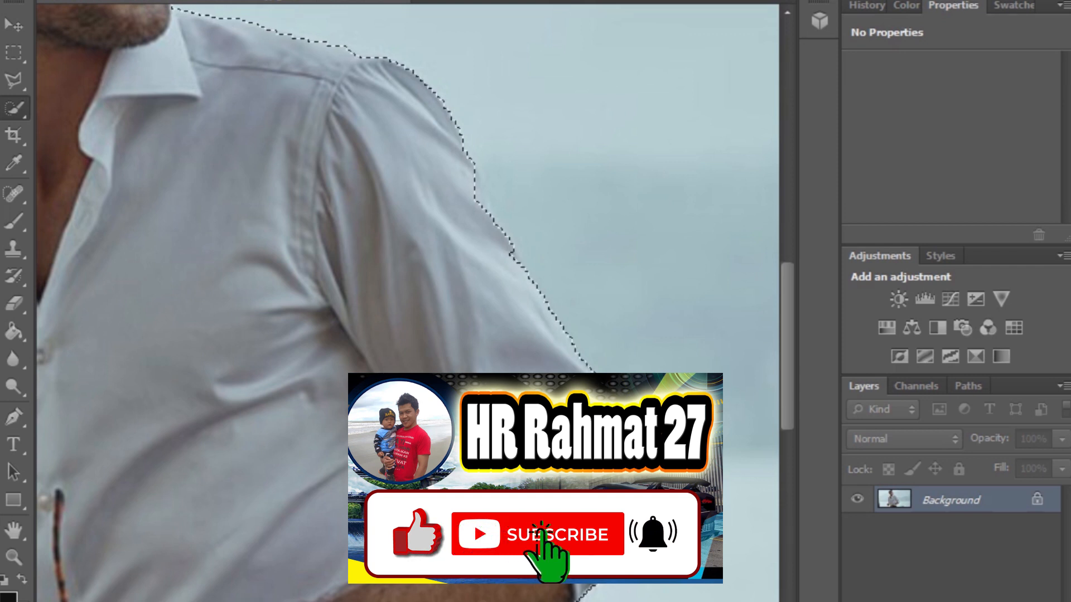
Touch up the background selection along the shirt cuff and the raised temple of the sunglasses.
key(ctrl+minus)
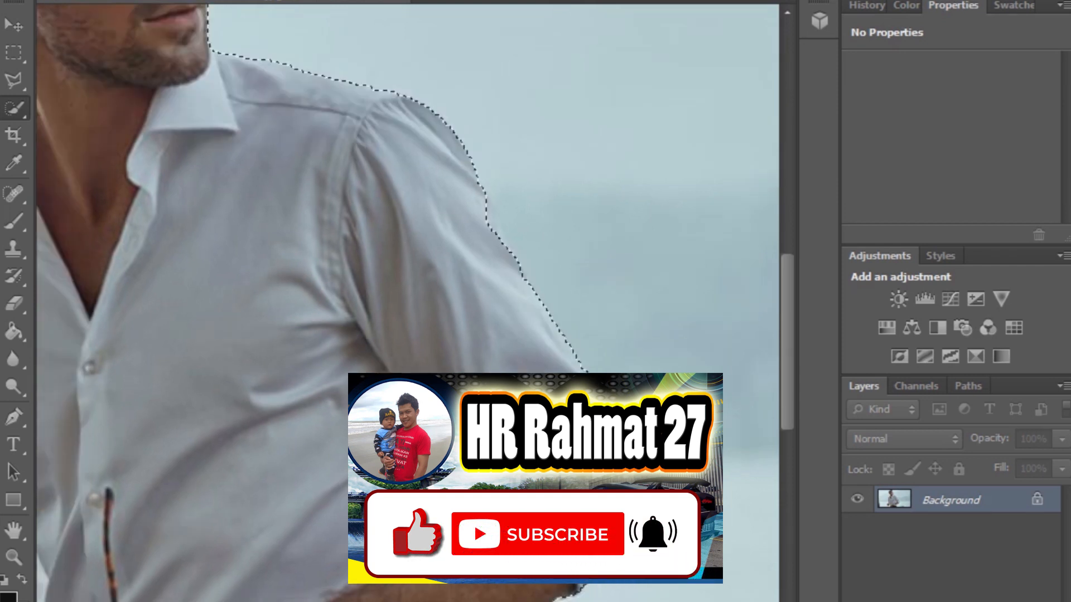
key(ctrl+plus)
key(ctrl+plus)
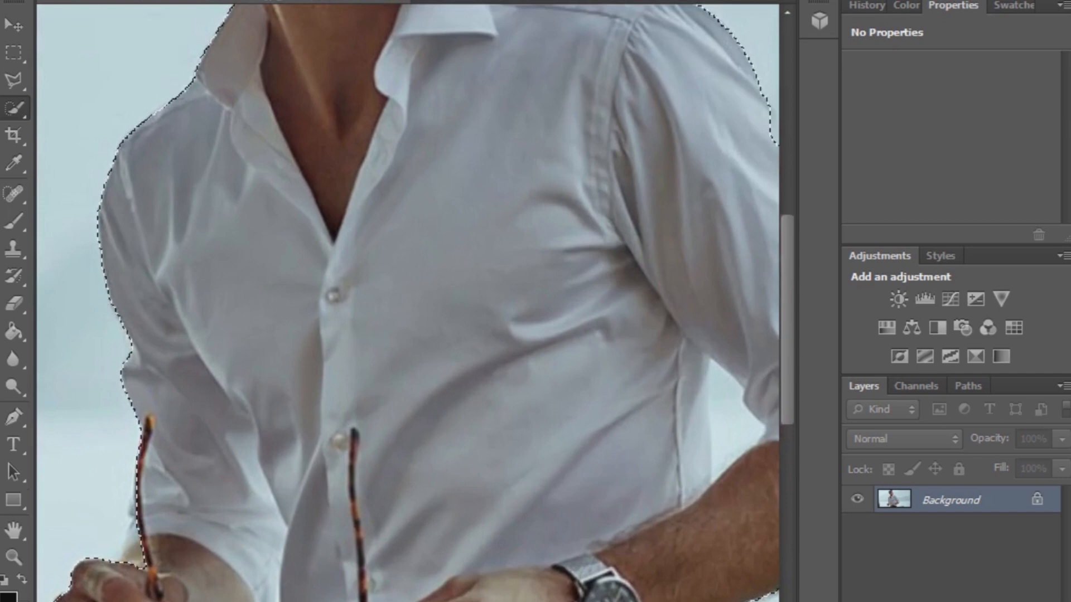
click(132, 490)
click(136, 424)
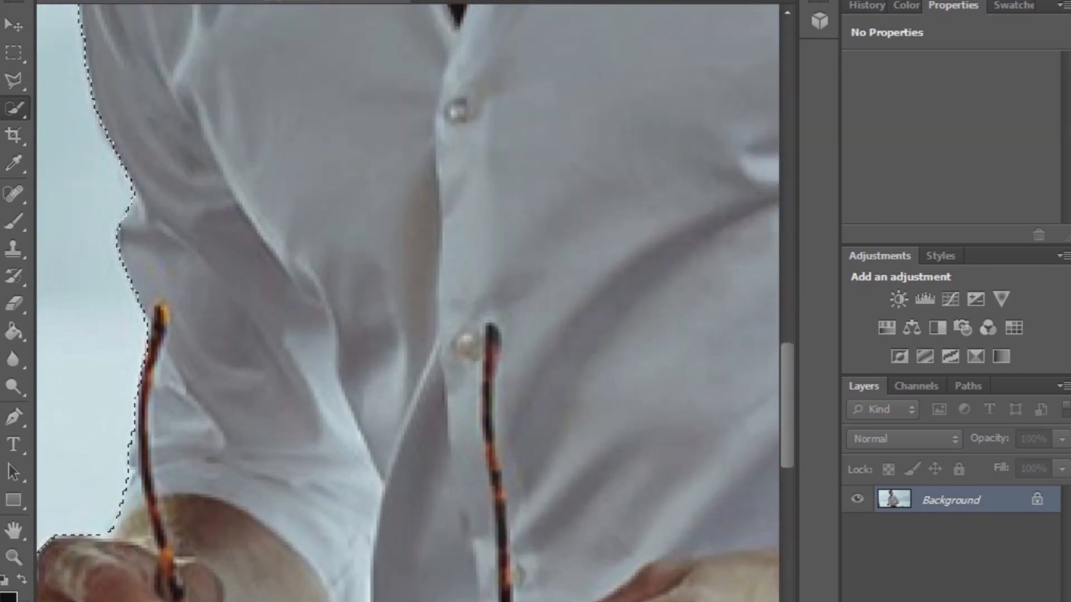
Copy the selected background onto a new layer and give that layer a red Color Overlay.
key(ctrl+minus)
key(ctrl+minus)
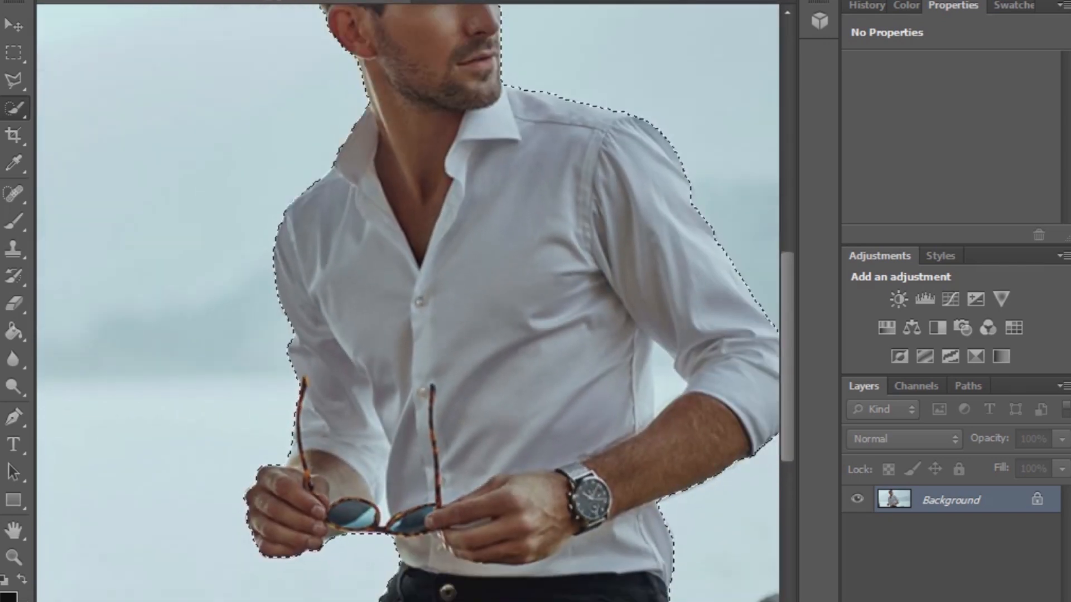
scroll(493, 446, down, 2)
scroll(429, 184, up, 4)
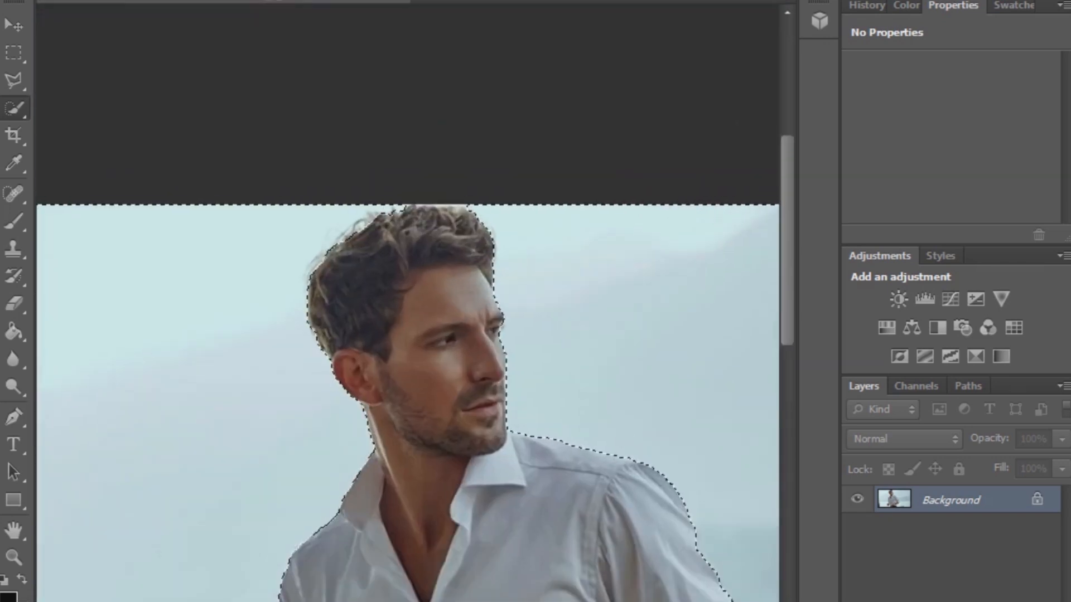
scroll(279, 285, down, 3)
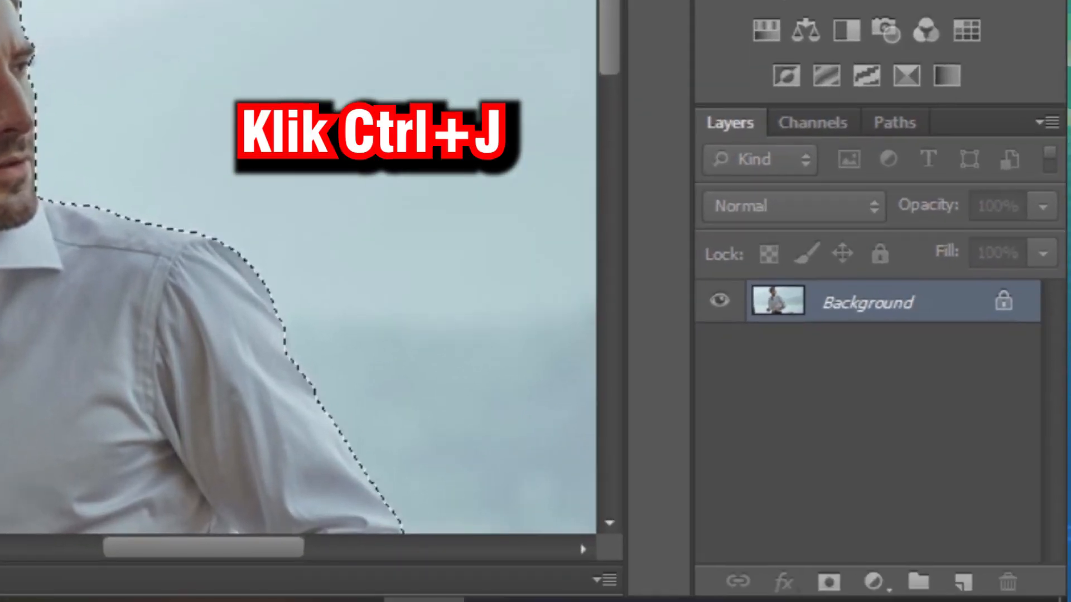
key(ctrl+j)
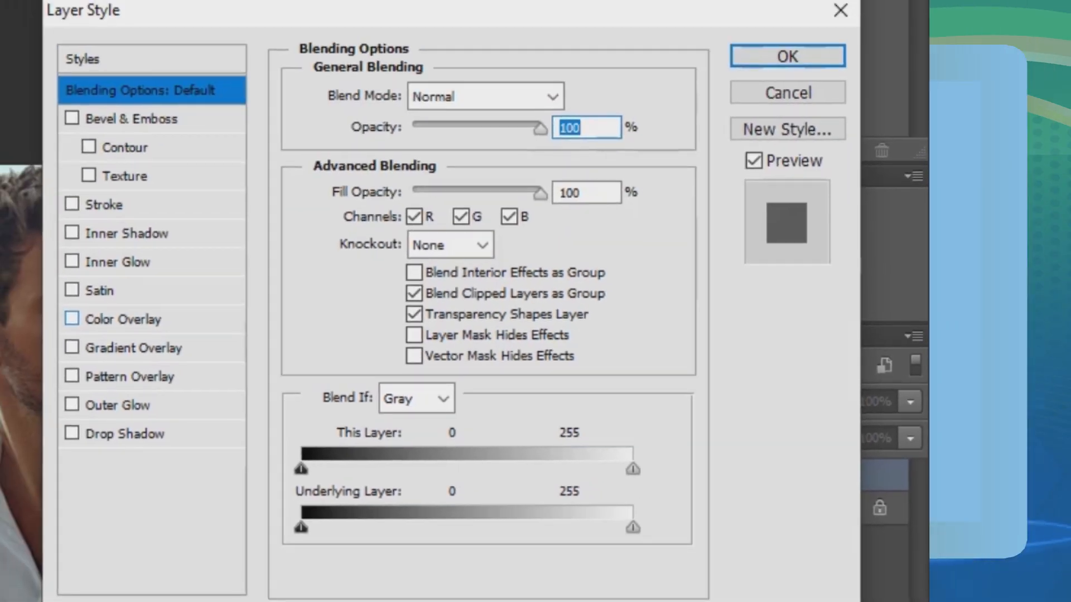
click(123, 319)
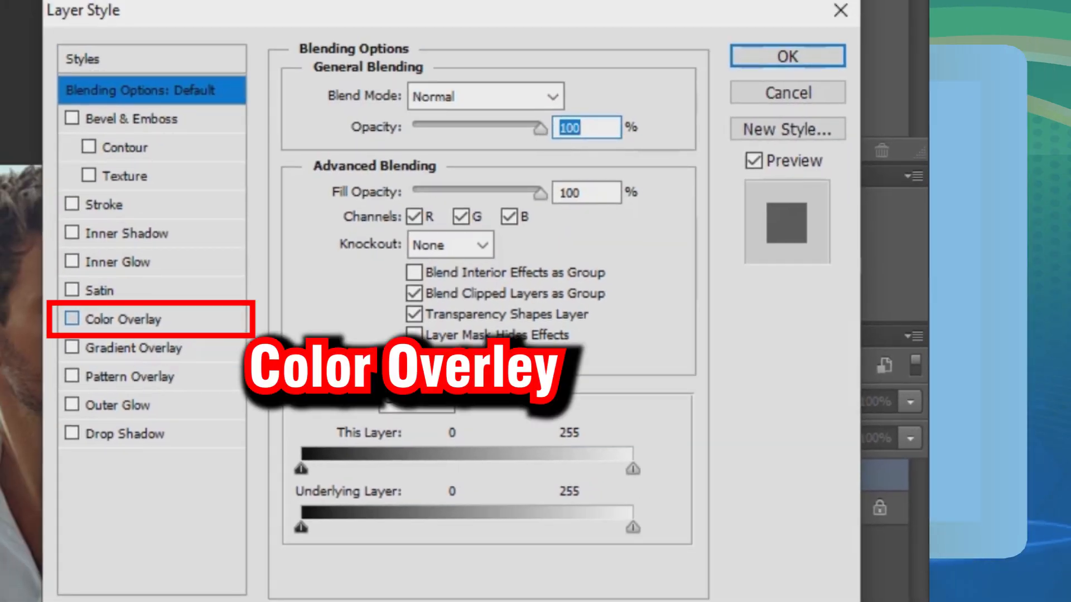
key(Return)
Inspect the man's cutout edges against the red overlay around the hair, shoulders, sleeves, hands and the gap under the arm.
scroll(301, 502, up, 8)
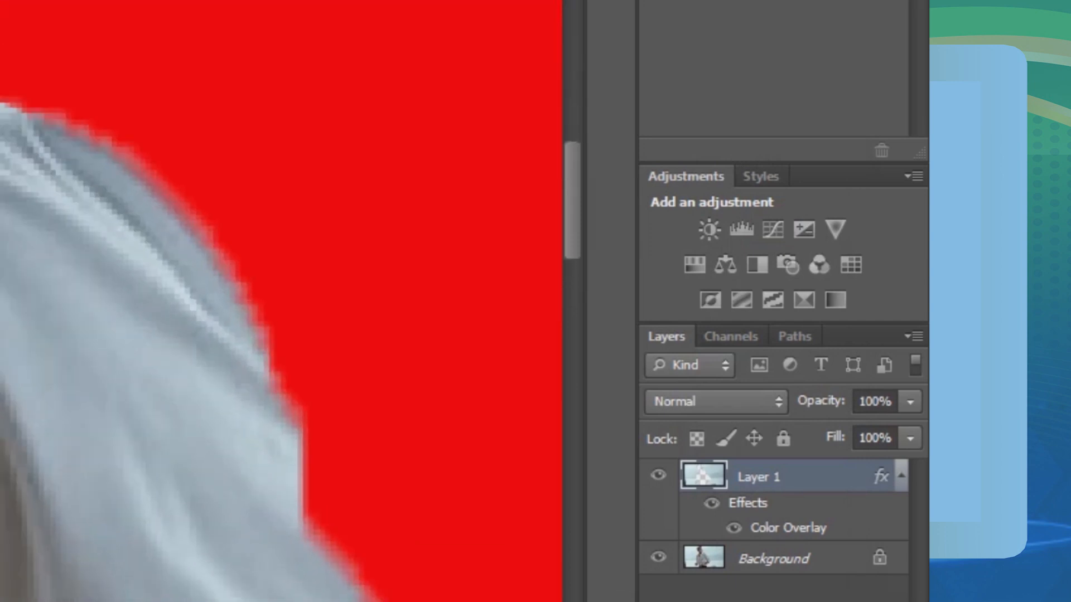
scroll(313, 530, down, 2)
scroll(312, 502, down, 4)
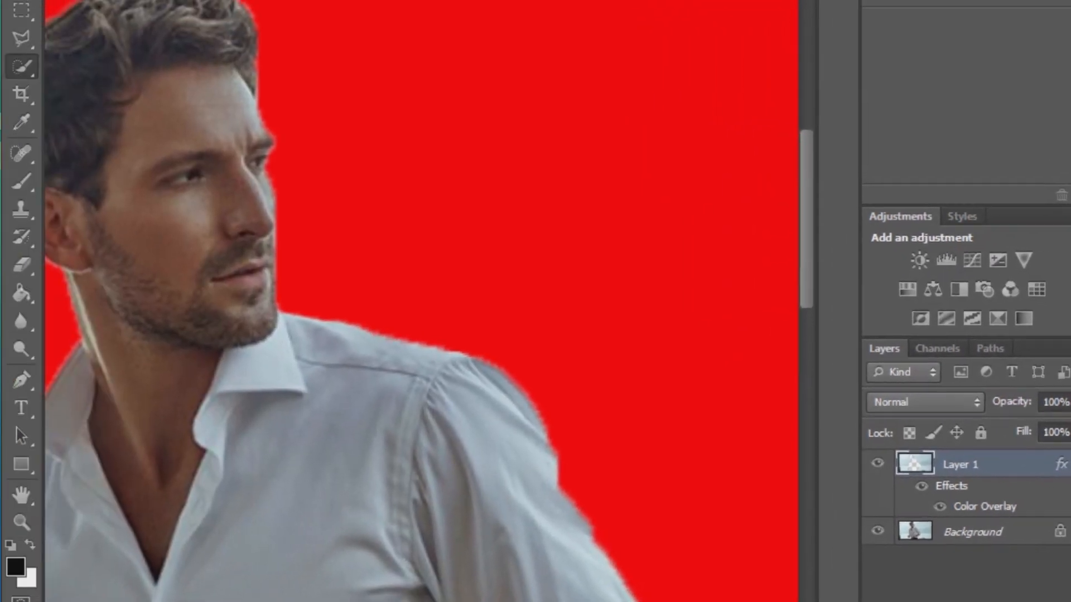
scroll(421, 329, down, 3)
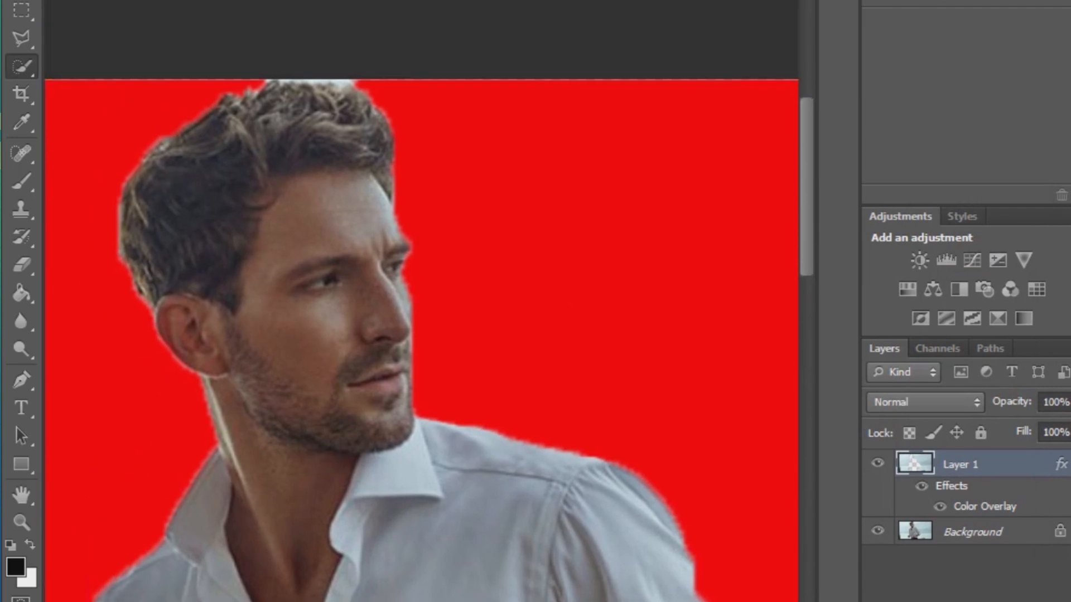
scroll(421, 329, up, 1)
scroll(421, 329, up, 5)
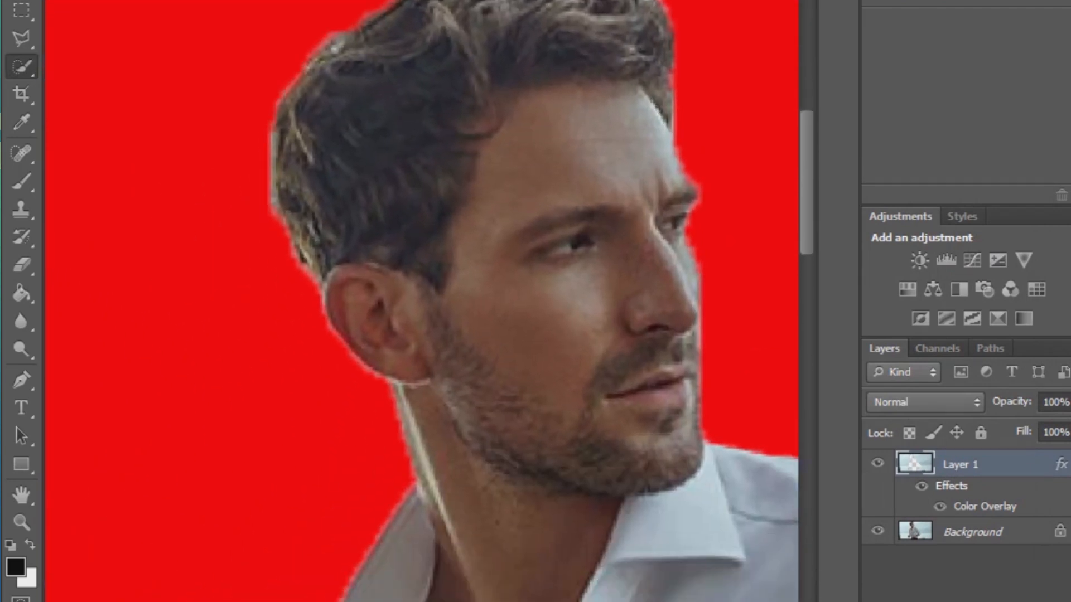
scroll(421, 329, down, 3)
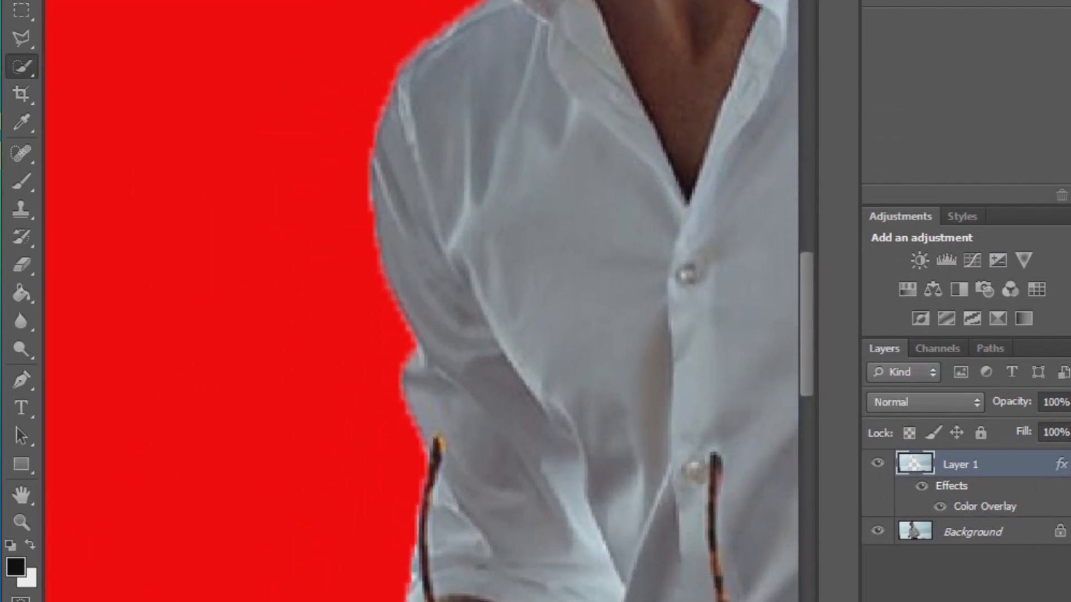
scroll(421, 329, up, 4)
scroll(421, 301, down, 2)
scroll(421, 301, down, 5)
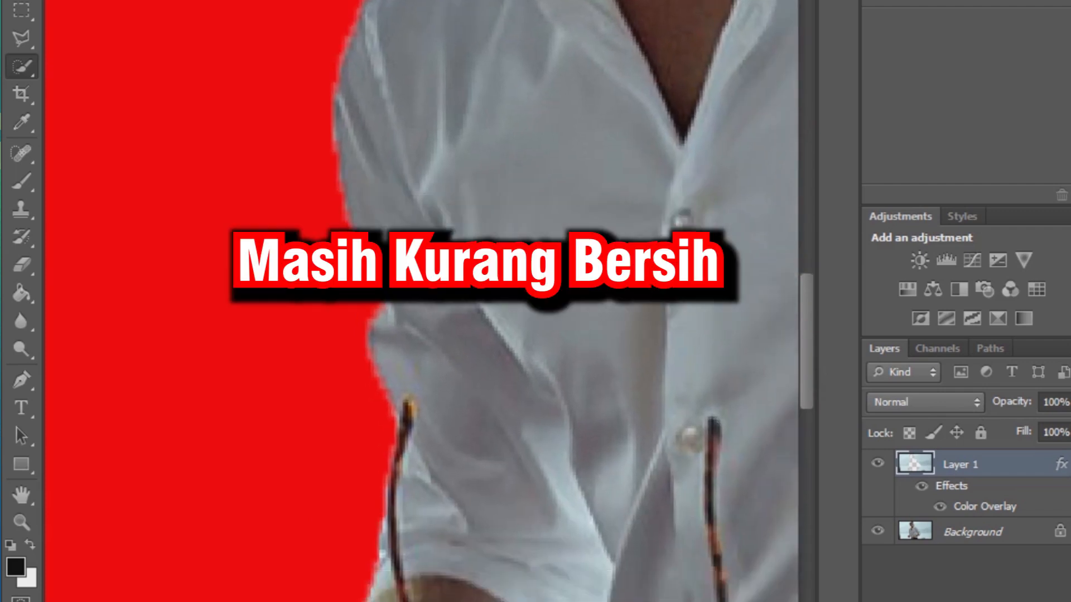
scroll(421, 301, right, 8)
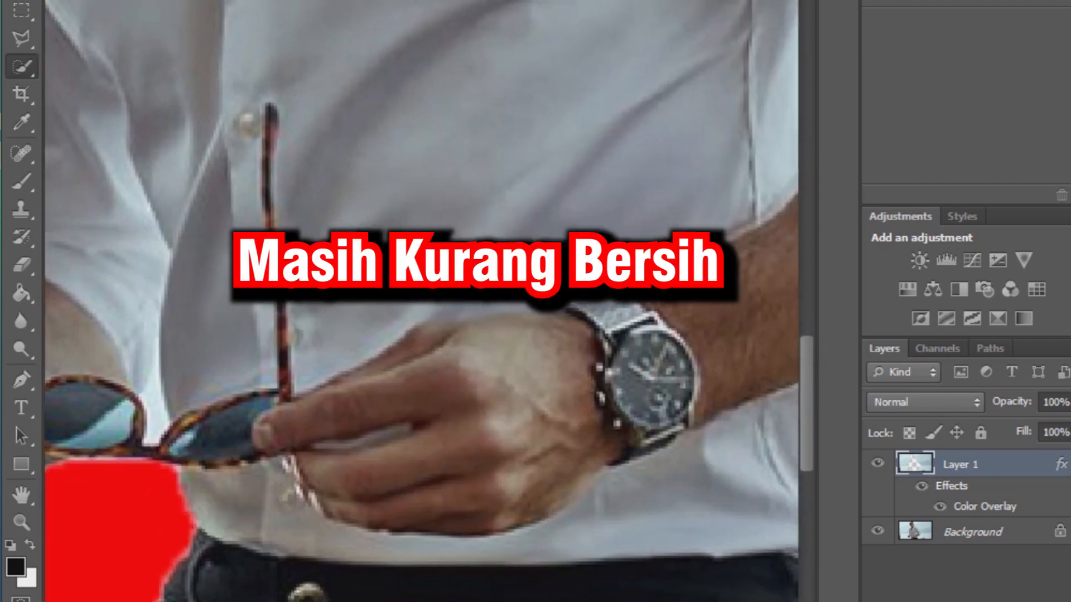
scroll(421, 301, right, 6)
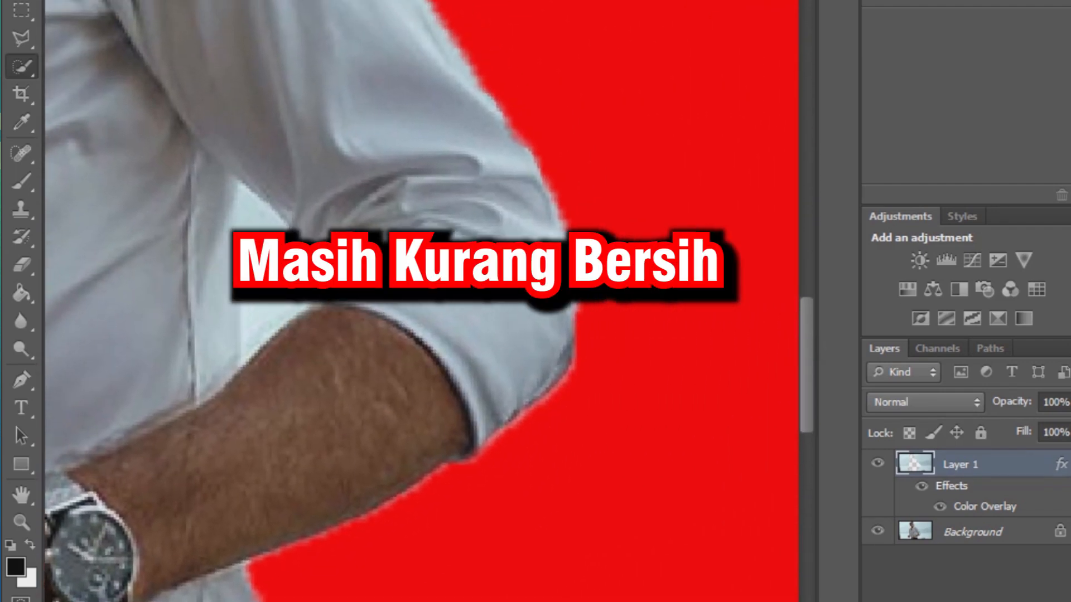
scroll(421, 301, up, 2)
scroll(421, 301, up, 5)
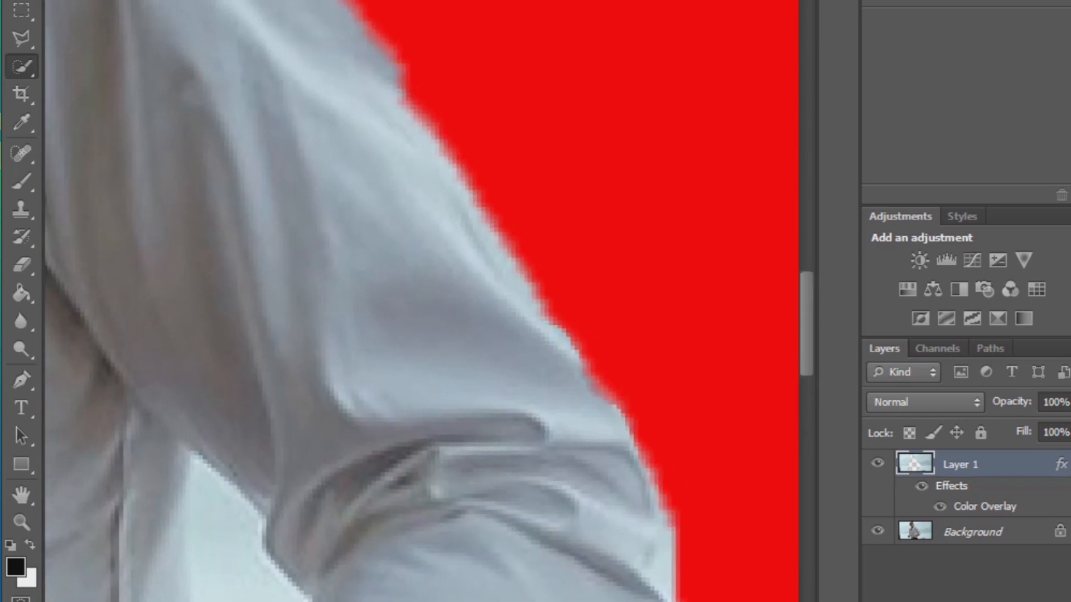
scroll(616, 338, down, 6)
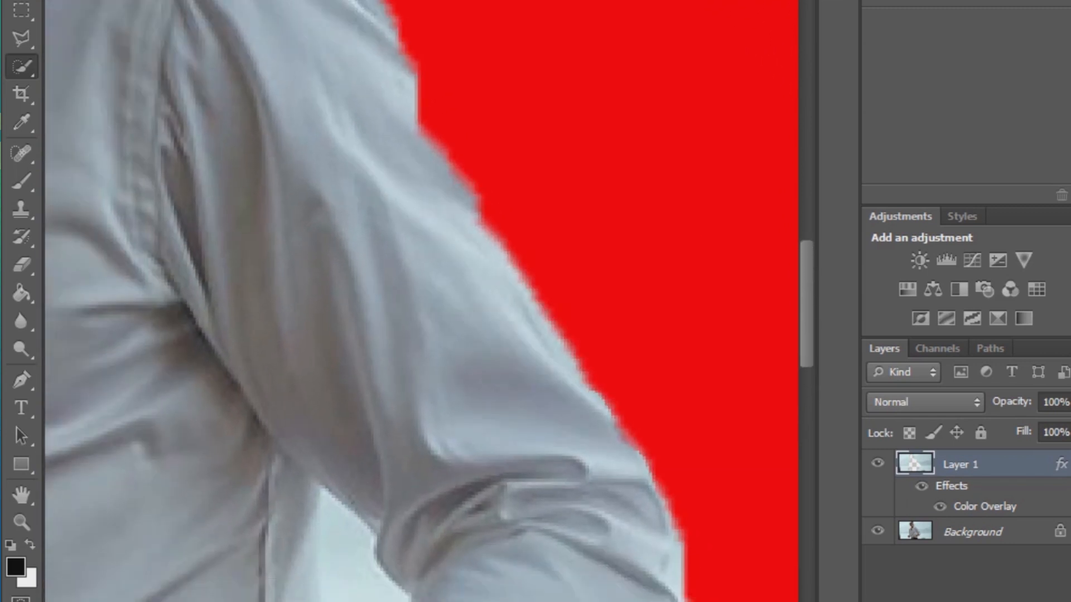
Duplicate the Background layer and place the copy above Layer 1.
click(991, 531)
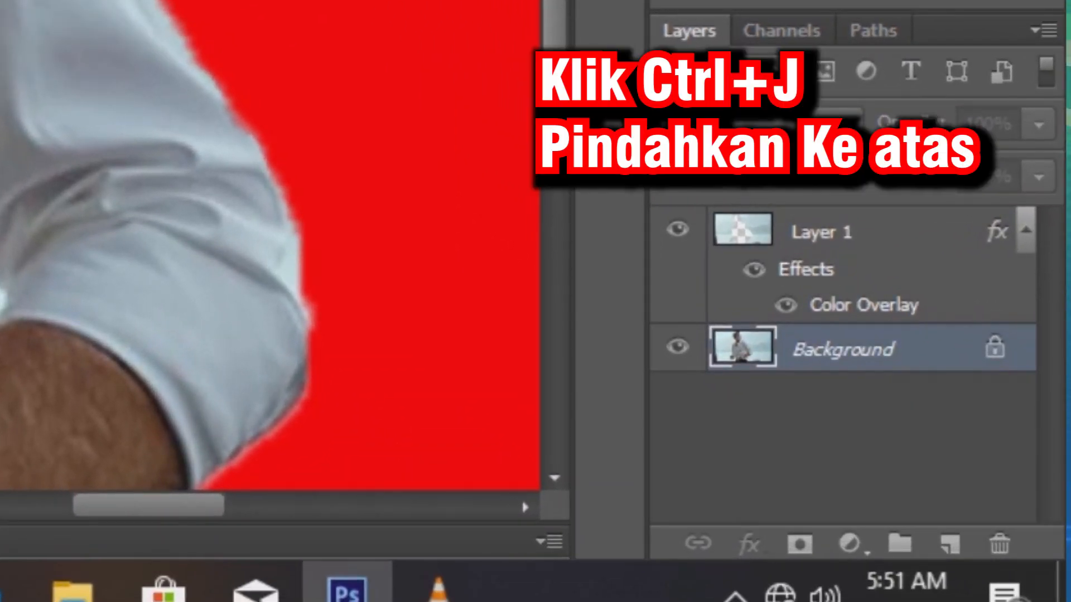
key(ctrl+j)
drag(837, 350, 837, 232)
Select the background on both sides of the man on the Background copy layer with the Quick Selection tool.
scroll(270, 245, down, 3)
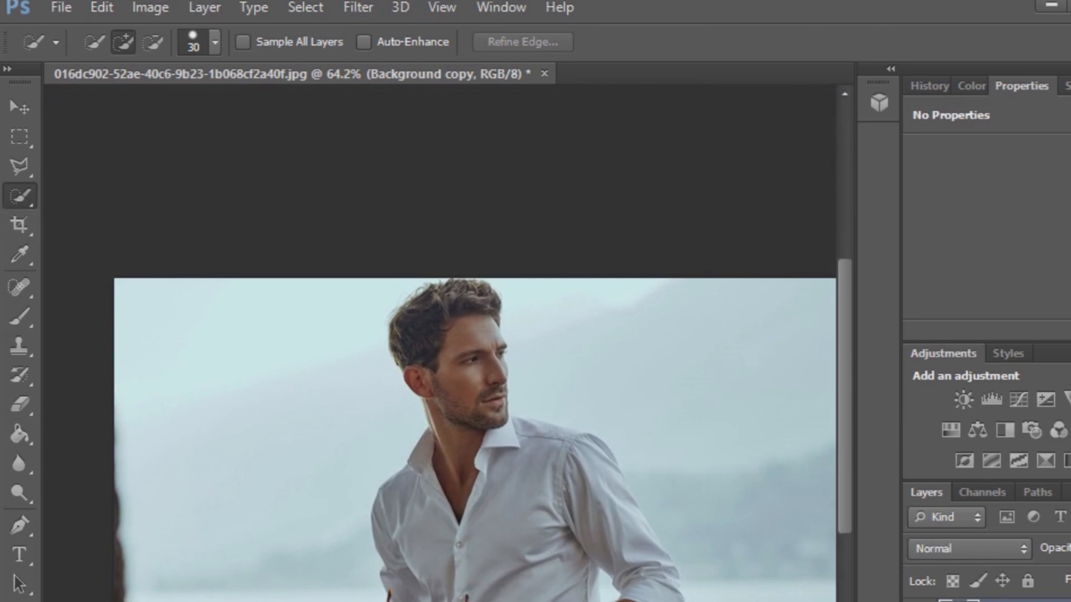
click(277, 365)
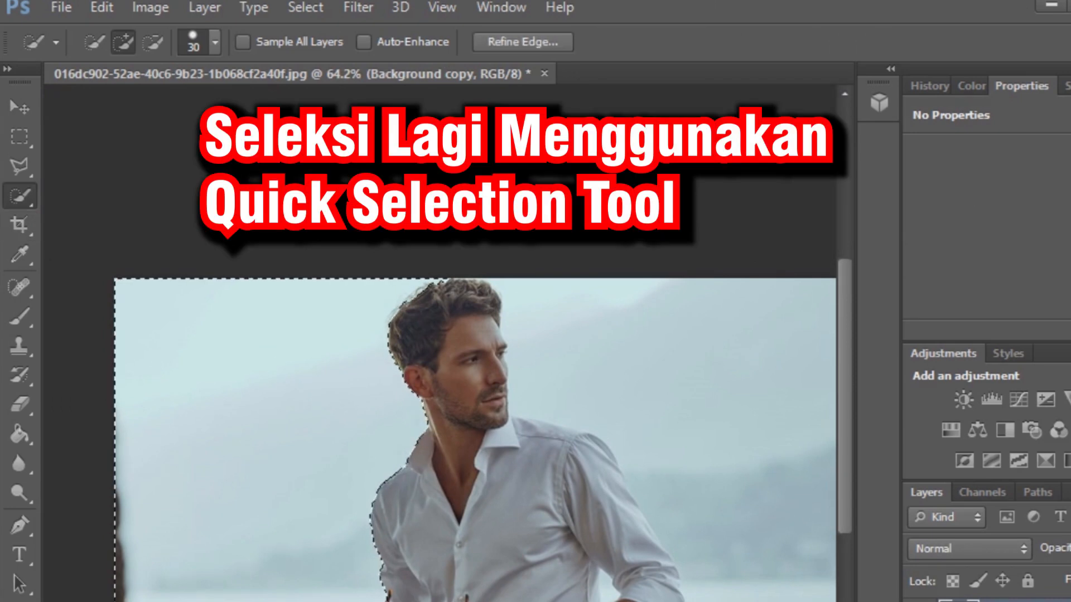
mouse_move(641, 407)
mouse_down()
mouse_move(659, 424)
mouse_move(630, 435)
mouse_move(658, 357)
mouse_move(725, 424)
mouse_up()
Subtract the man's sleeve and upper arm from the background selection on the Background copy layer.
scroll(648, 600, up, 9)
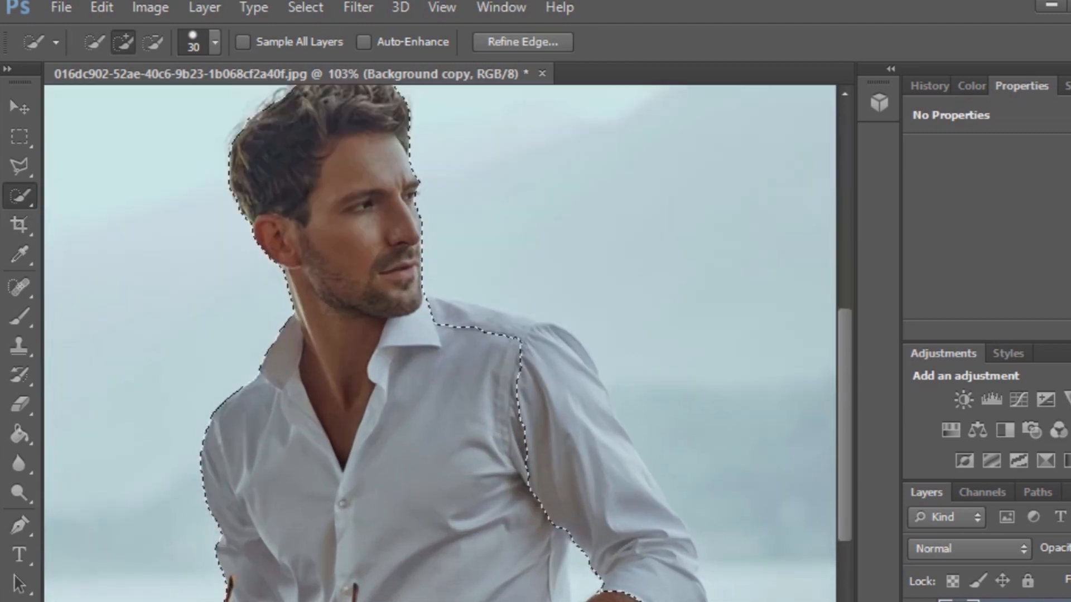
scroll(649, 600, up, 4)
mouse_move(647, 535)
mouse_down()
mouse_move(574, 522)
mouse_move(661, 452)
mouse_move(544, 446)
mouse_up()
mouse_move(697, 441)
mouse_down()
mouse_move(670, 390)
mouse_move(737, 447)
mouse_move(761, 522)
mouse_up()
mouse_move(642, 390)
mouse_down()
mouse_move(563, 284)
mouse_move(469, 206)
mouse_up()
scroll(439, 344, down, 1)
drag(391, 234, 487, 451)
drag(661, 499, 647, 552)
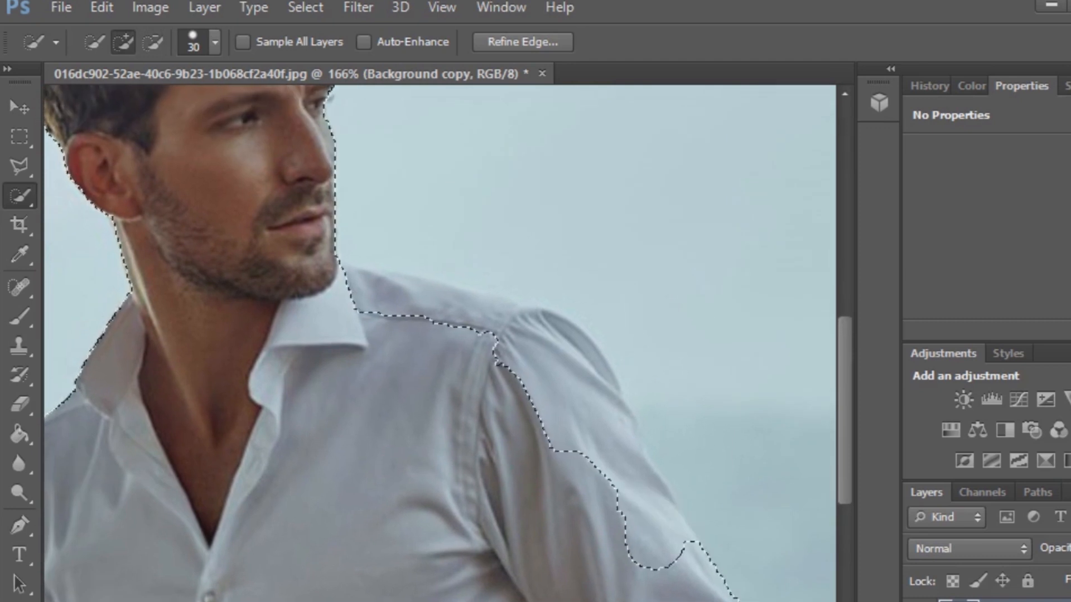
Undo the last selection stroke and exclude the remaining upper sleeve and shoulder up to the collar from the background selection.
key(ctrl+z)
alt+click(653, 482)
mouse_move(641, 468)
mouse_down()
mouse_move(603, 458)
mouse_move(535, 332)
mouse_move(391, 295)
mouse_up()
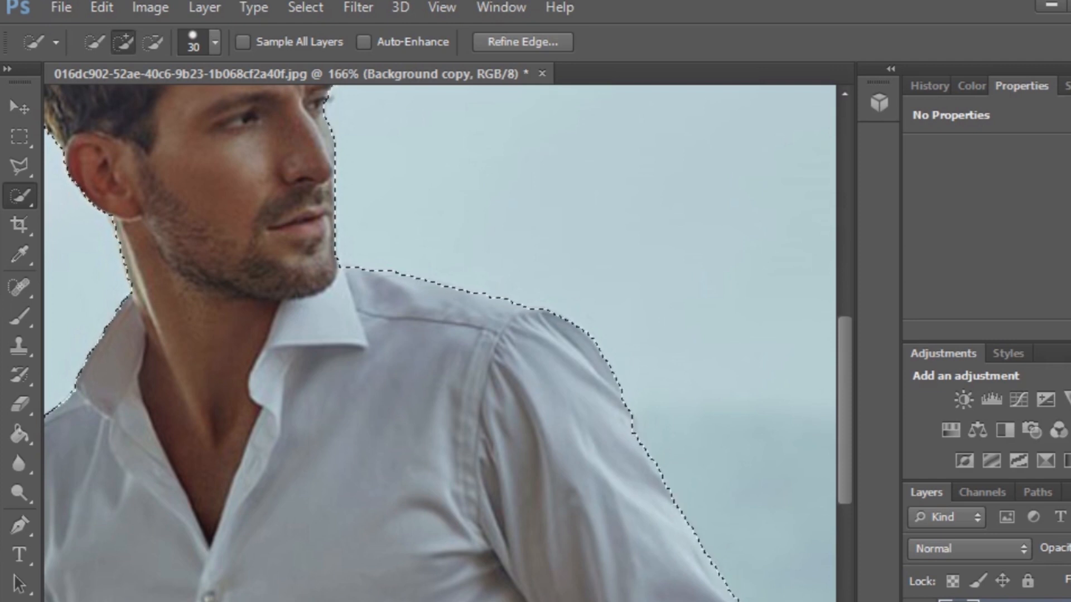
Check the selection outline around the whole figure and open Refine Edge for it.
drag(335, 391, 552, 247)
drag(390, 457, 649, 189)
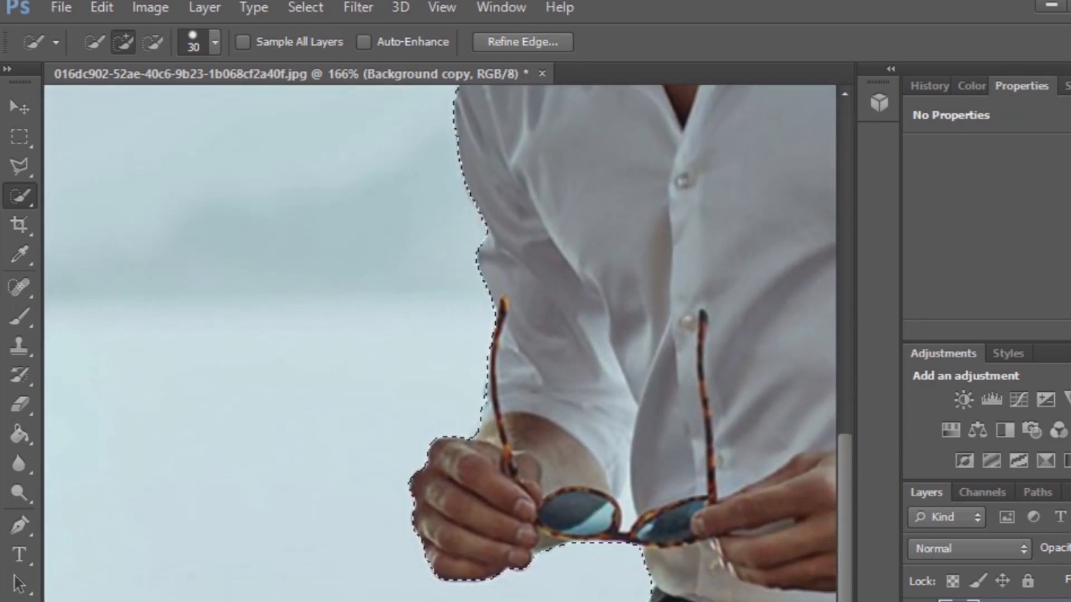
scroll(637, 513, down, 13)
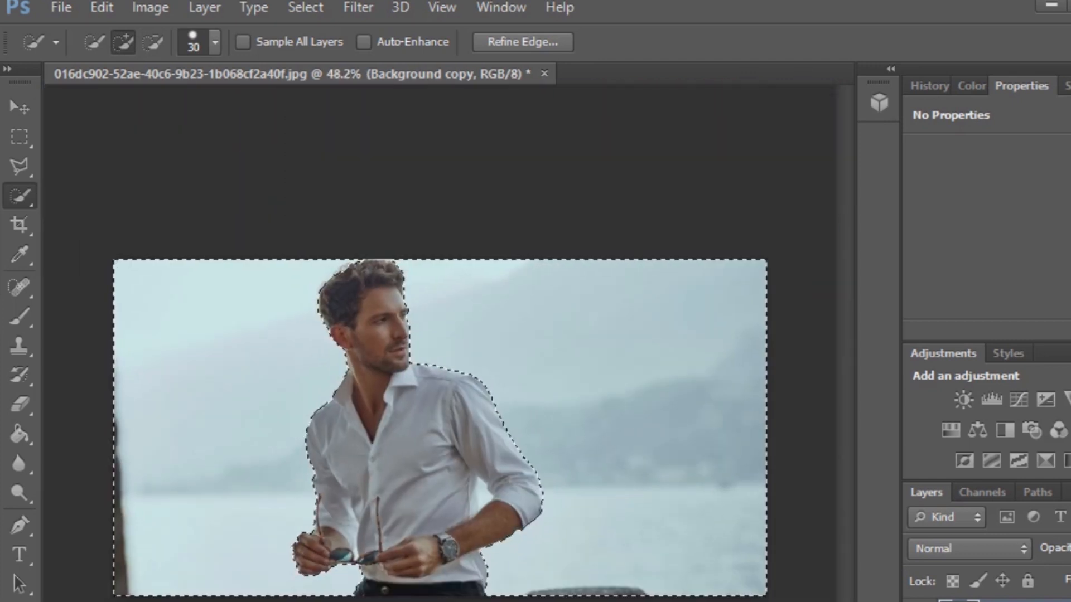
scroll(418, 323, up, 8)
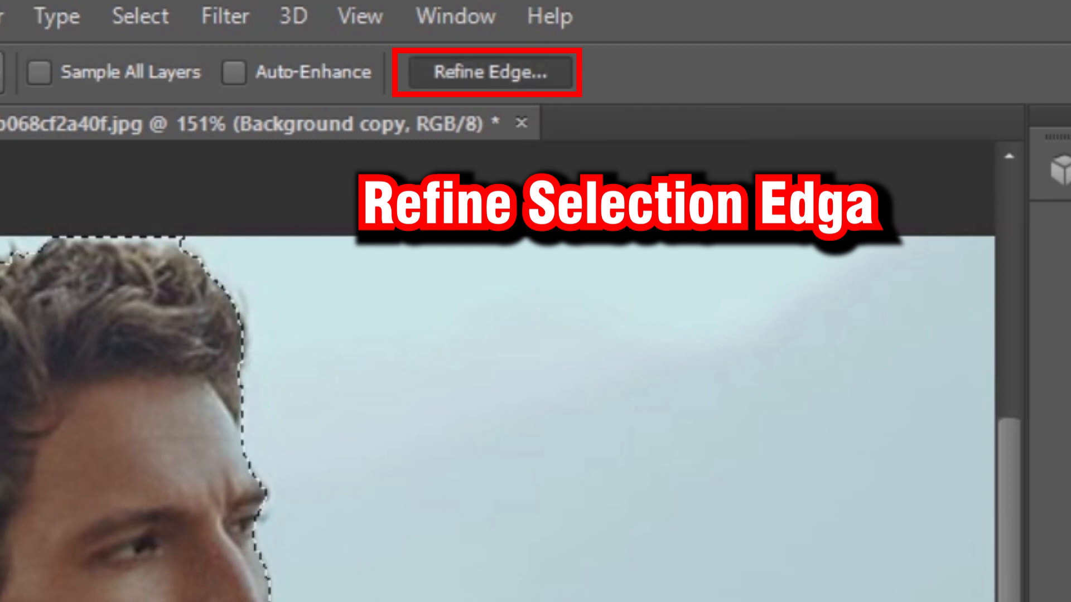
click(522, 42)
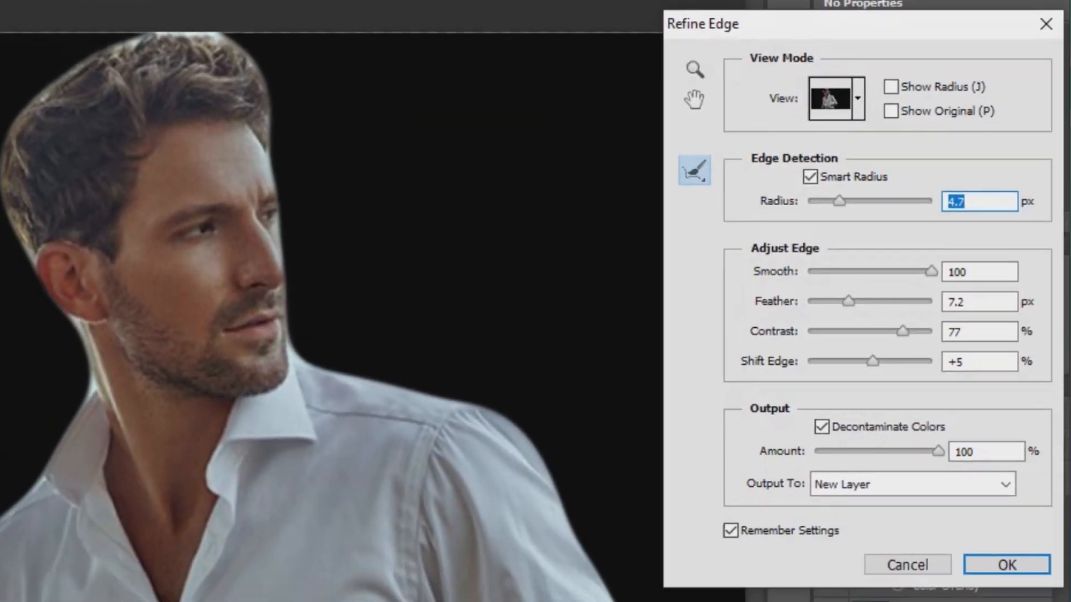
Try a Contrast of 52% with Shift Edge values of -53% and +24% on the selection.
drag(902, 331, 885, 331)
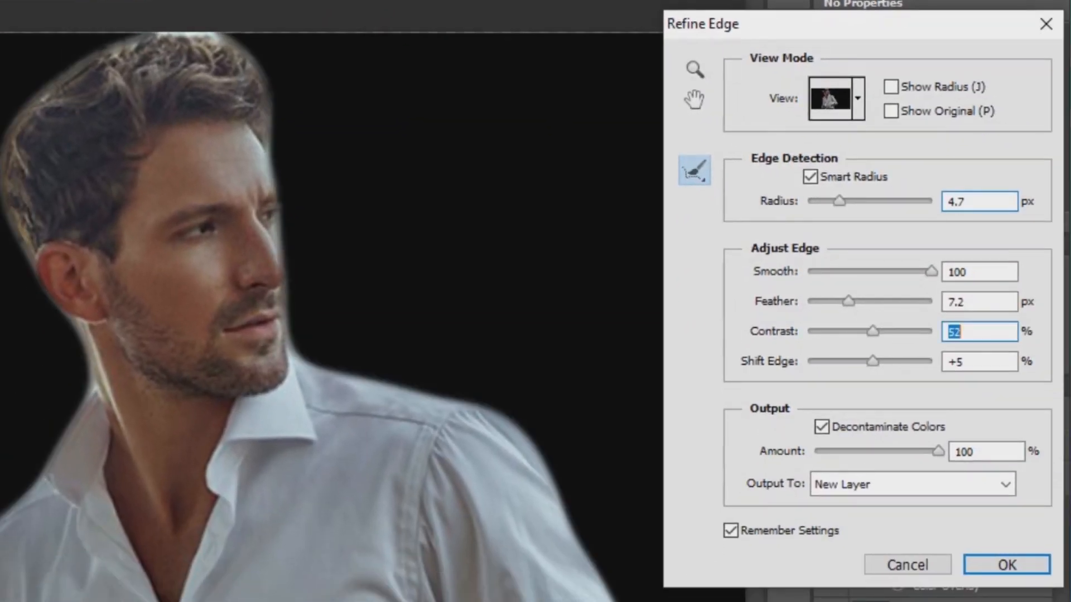
drag(872, 361, 858, 361)
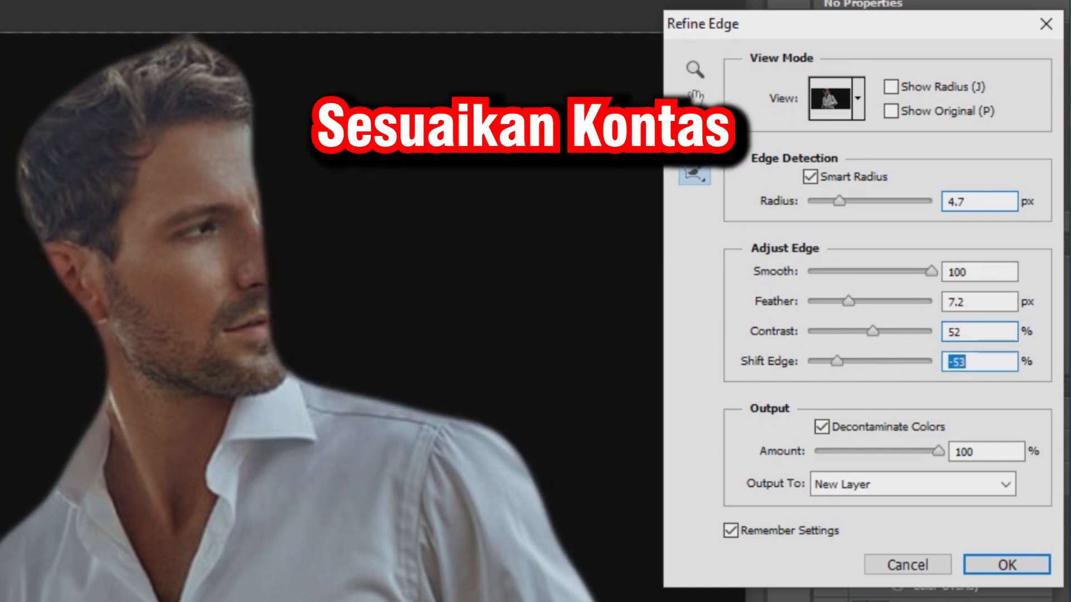
drag(857, 361, 894, 361)
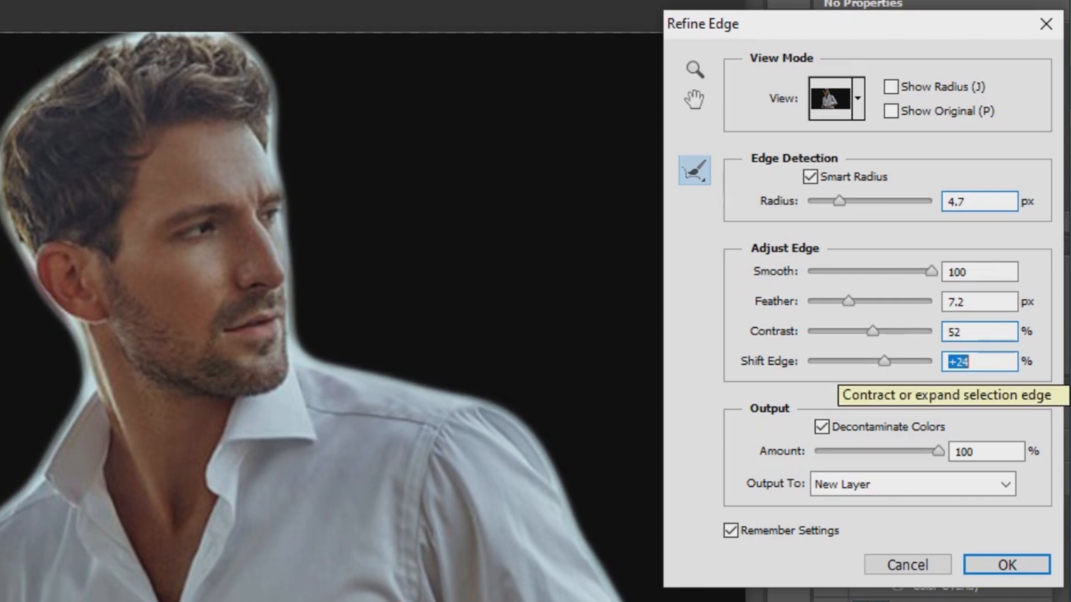
Refine the selection edge with Smooth 40, Feather 4.3 px, Contrast 77% and Shift Edge +8%.
key(Down)
key(Down)
drag(883, 361, 902, 331)
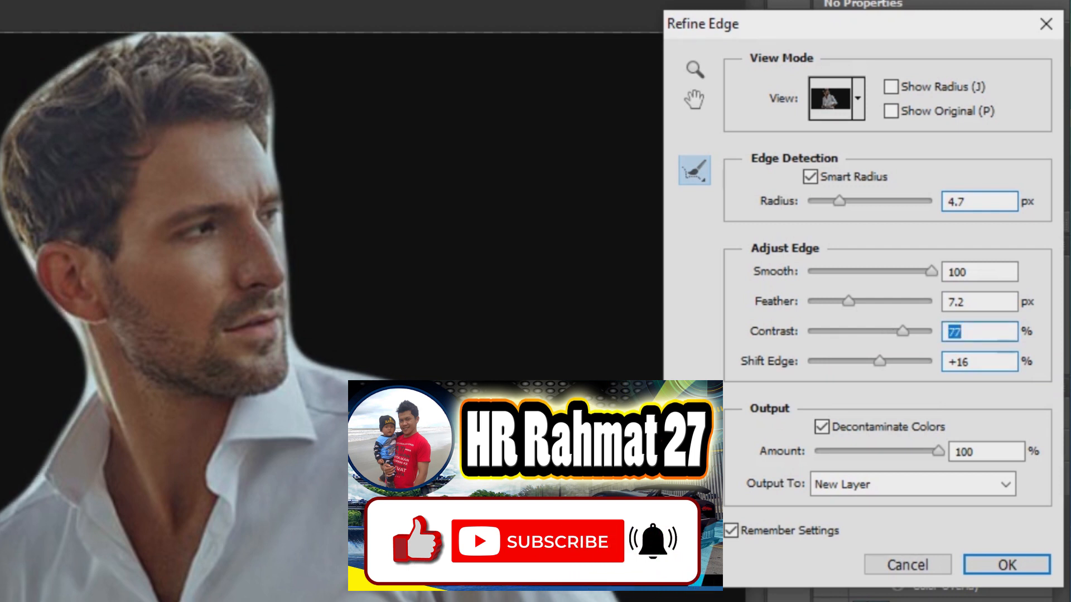
drag(848, 301, 836, 301)
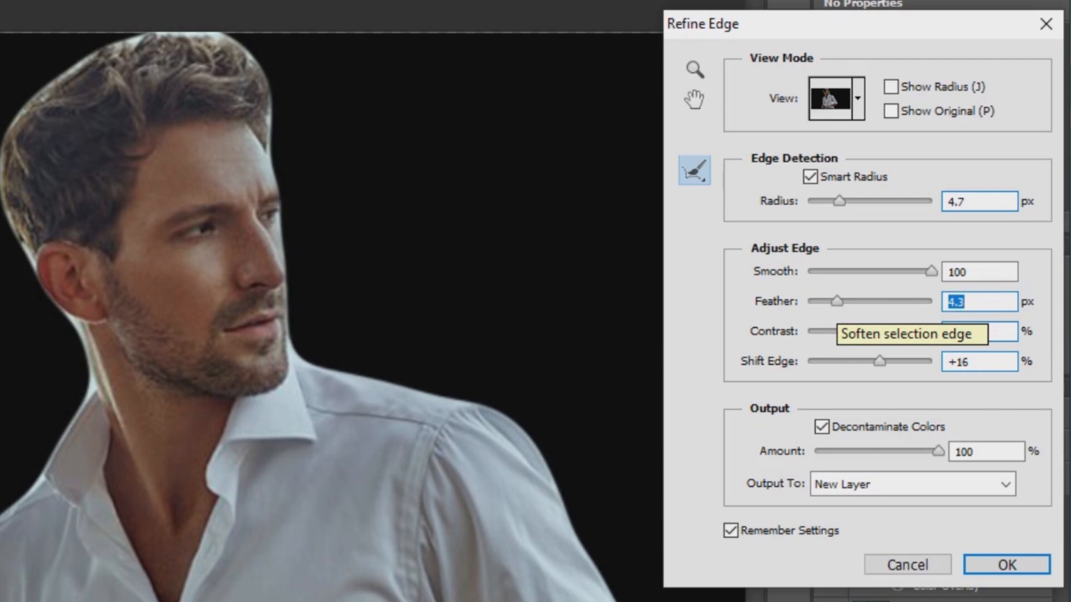
drag(879, 362, 875, 361)
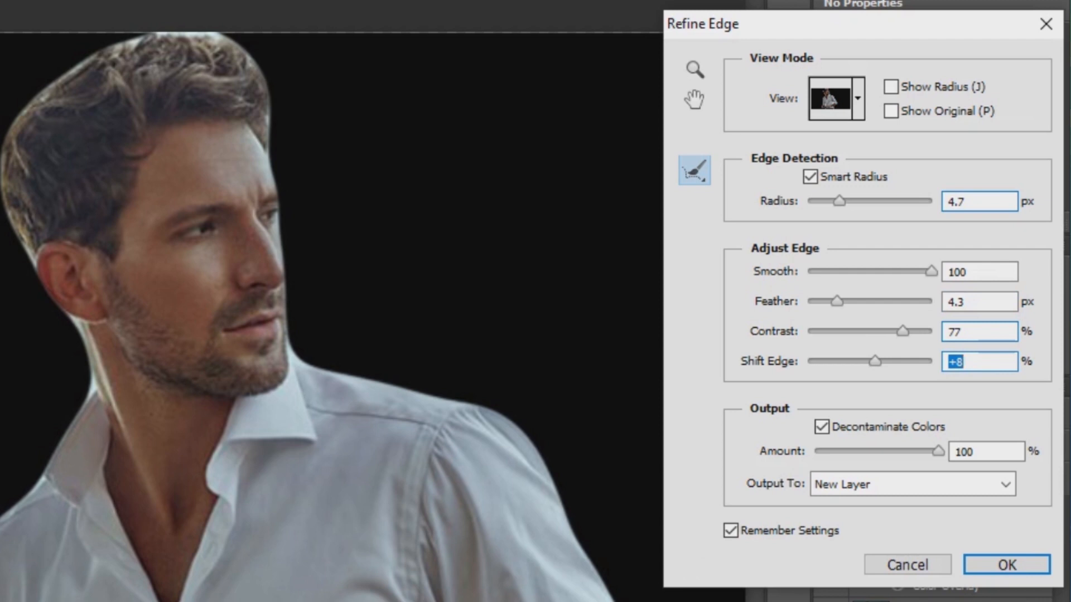
drag(931, 271, 857, 271)
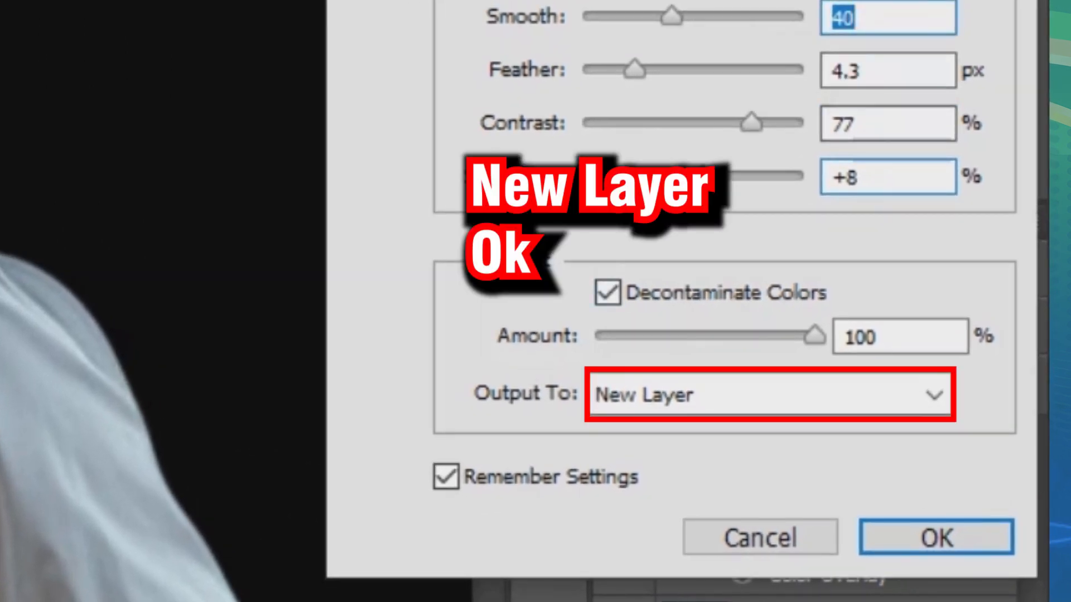
Output the refined cutout to a new layer and apply Refine Edge.
click(934, 395)
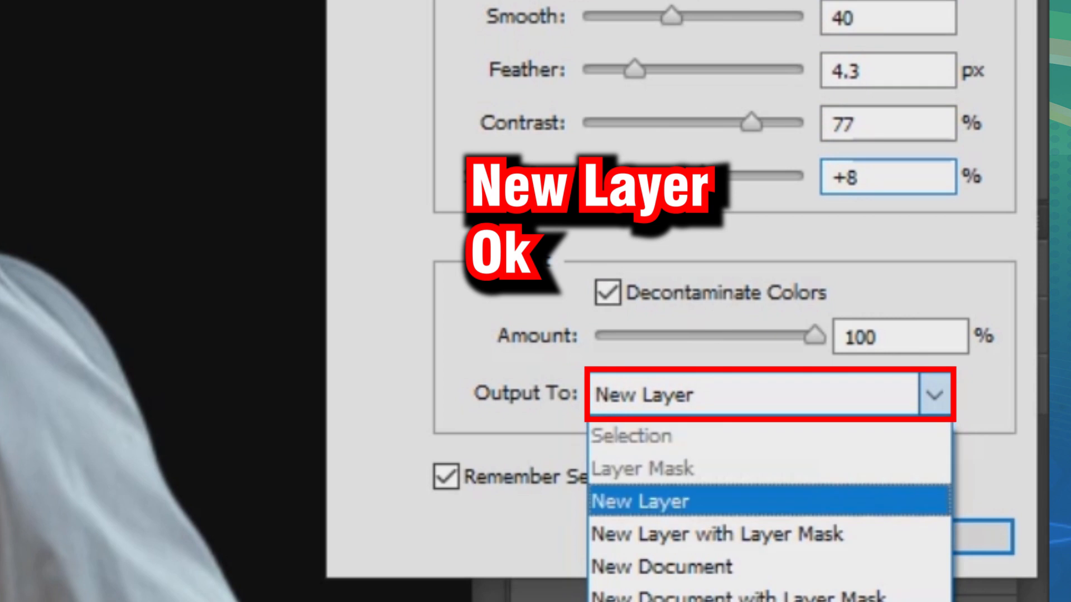
click(769, 501)
key(Return)
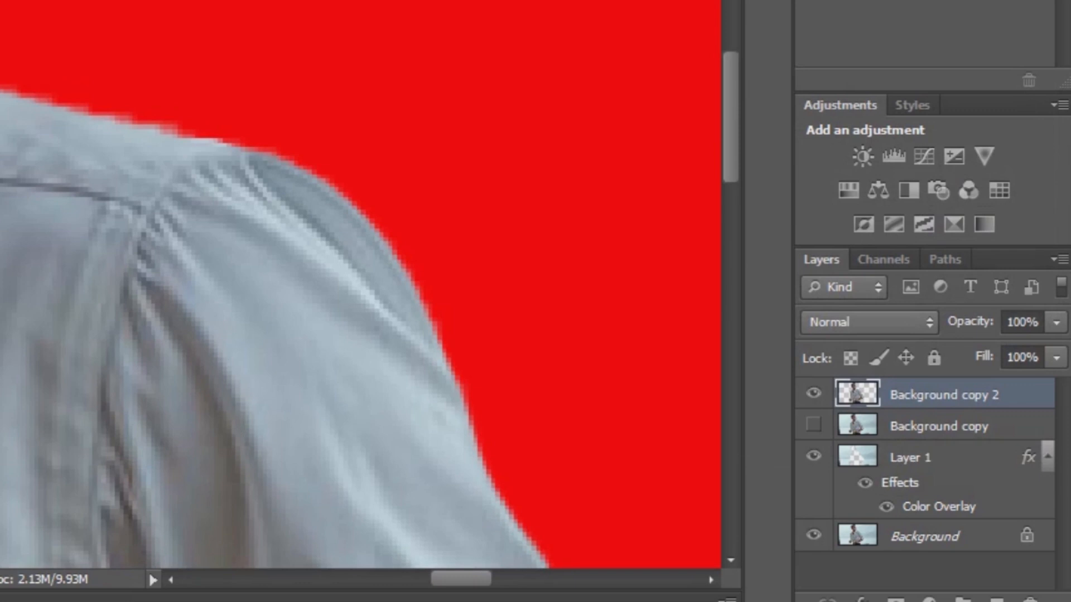
Compare the two cutouts along the man's shoulder and outer sleeve by toggling the visibility of Group 1.
click(942, 536)
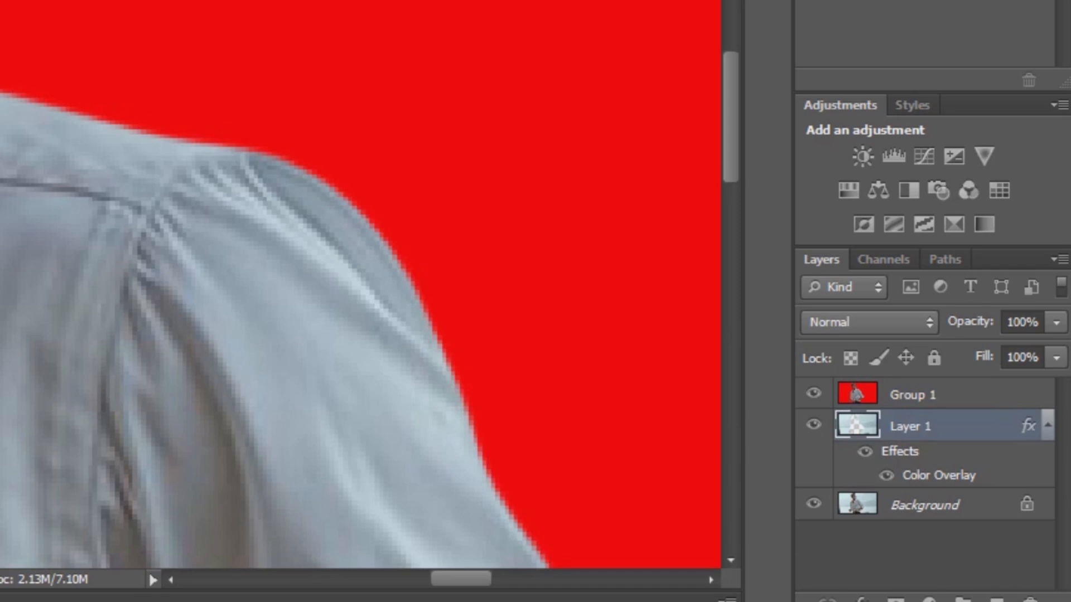
key(ctrl+minus)
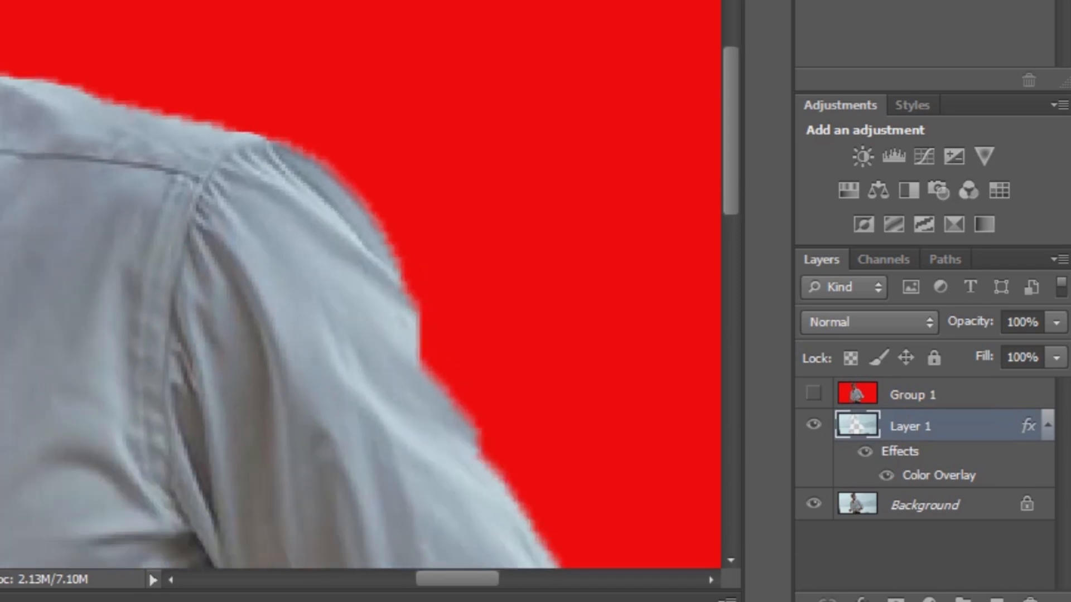
drag(419, 336, 348, 218)
key(ctrl+plus)
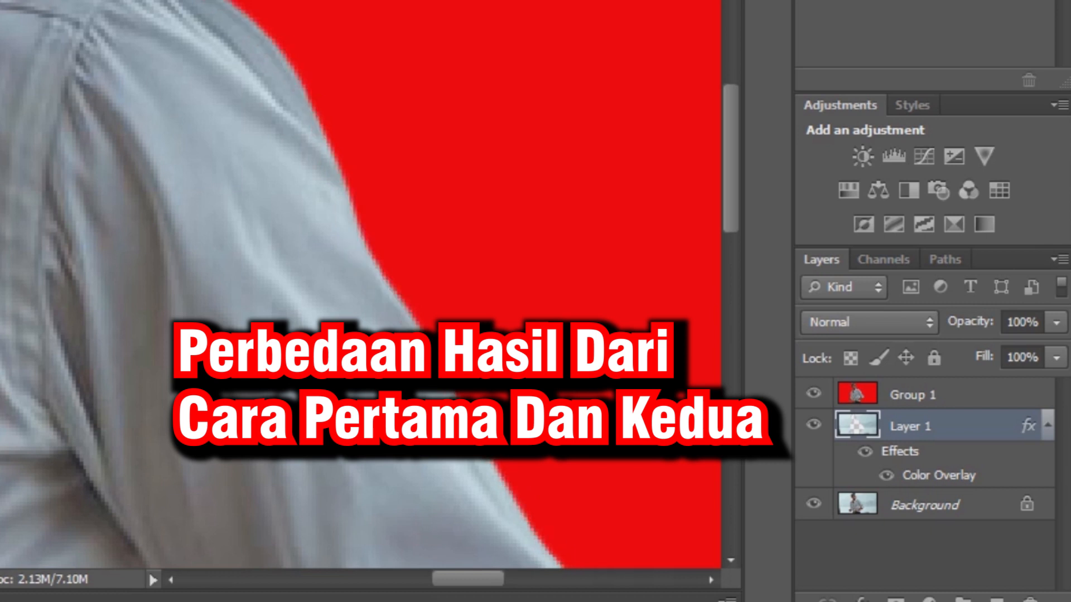
key(ctrl+z)
key(ctrl+z)
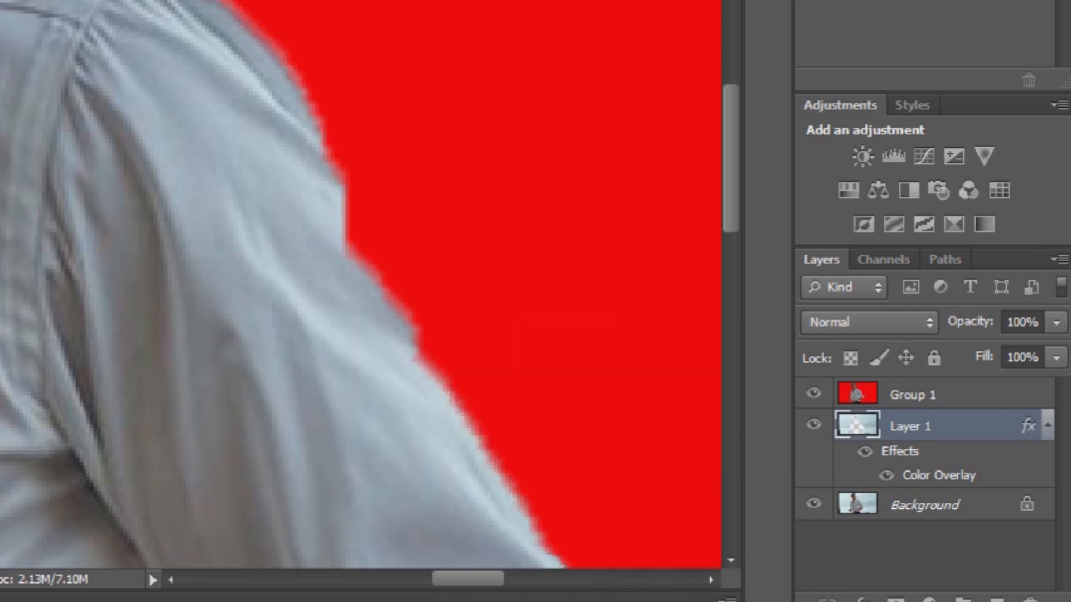
key(ctrl+z)
click(813, 394)
Compare the cutout edges on the other sleeve, the cuff and the hand holding the sunglasses with Group 1 shown and hidden.
drag(167, 335, 586, 251)
drag(354, 285, 706, 290)
drag(390, 335, 370, 246)
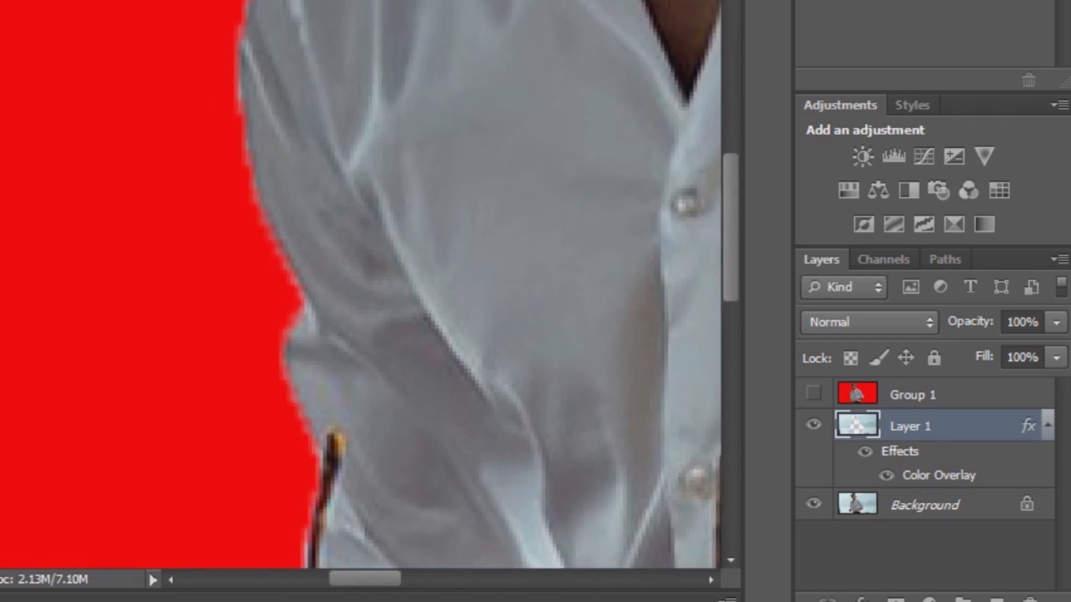
click(813, 393)
drag(390, 491, 345, 179)
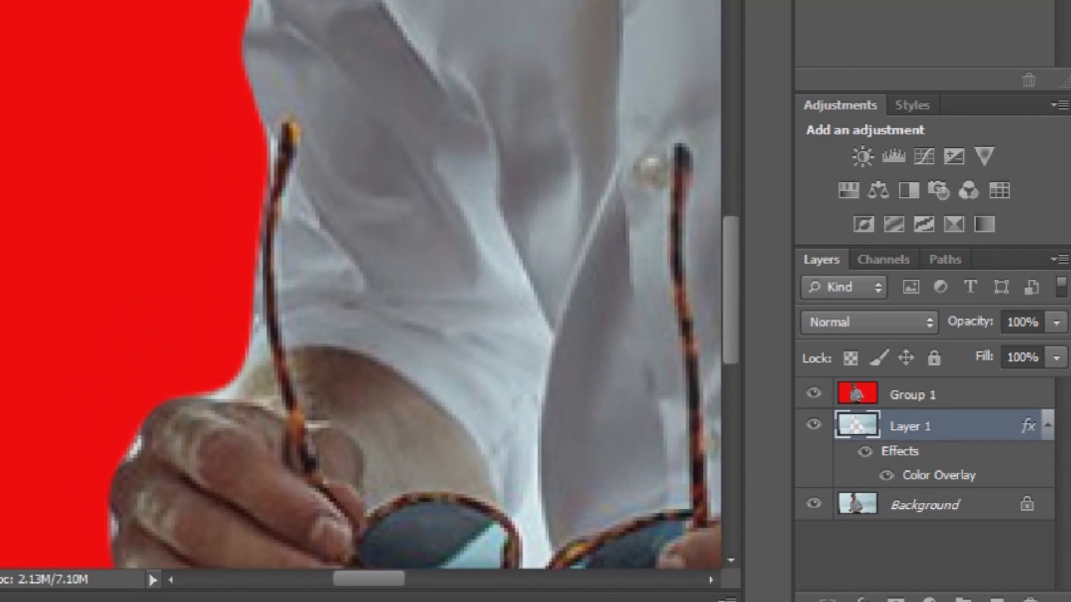
click(814, 394)
click(813, 393)
click(813, 393)
scroll(292, 419, down, 8)
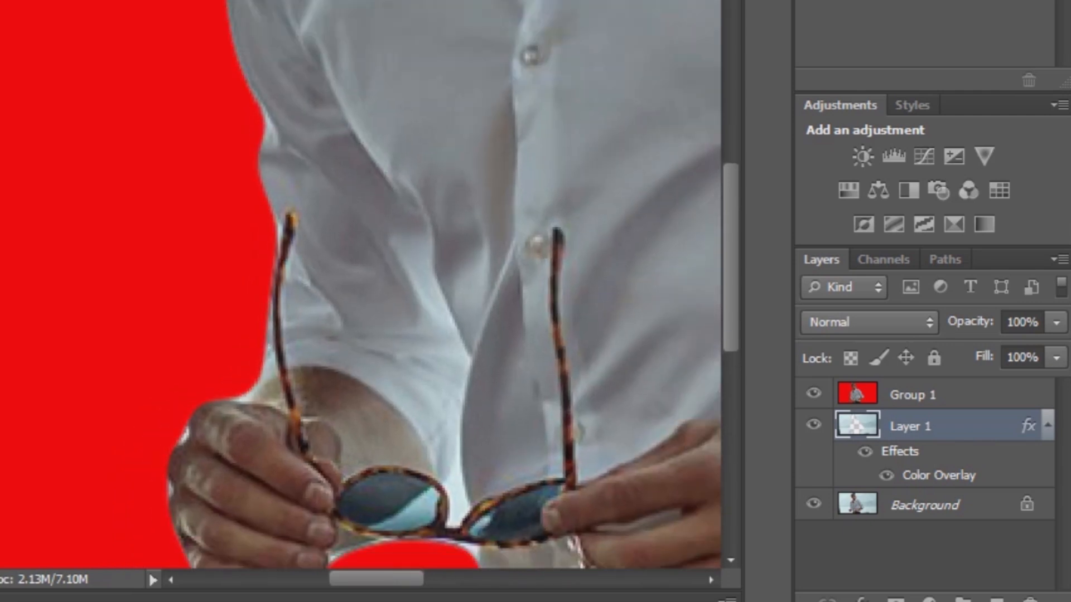
Examine the outline of the man's hair, ear and face, switching Group 1 on and off to compare both cutouts.
scroll(422, 318, down, 1)
drag(457, 168, 440, 441)
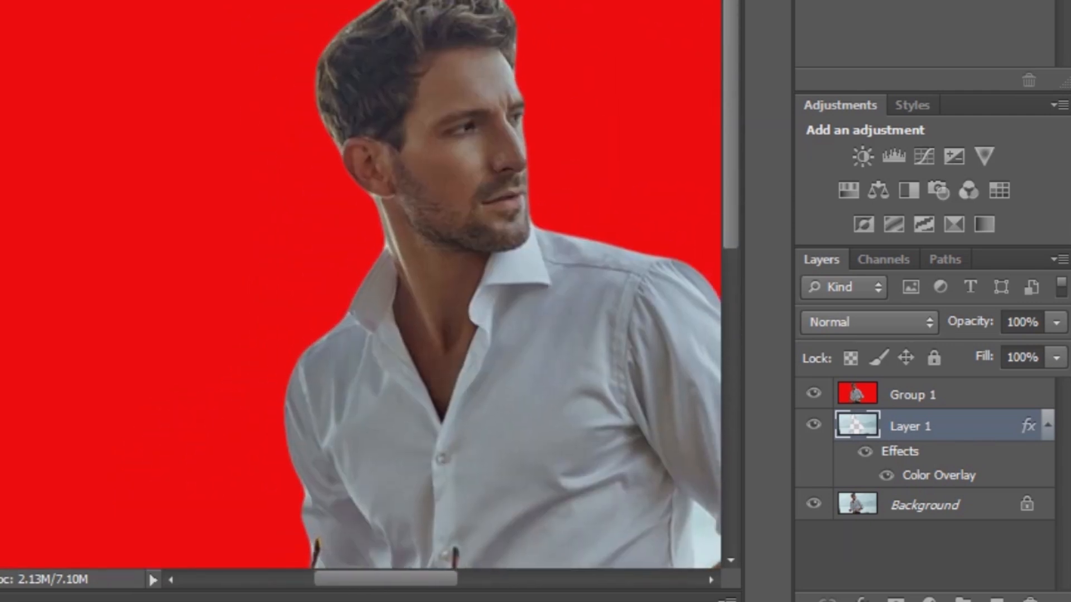
scroll(441, 301, up, 2)
scroll(435, 45, up, 3)
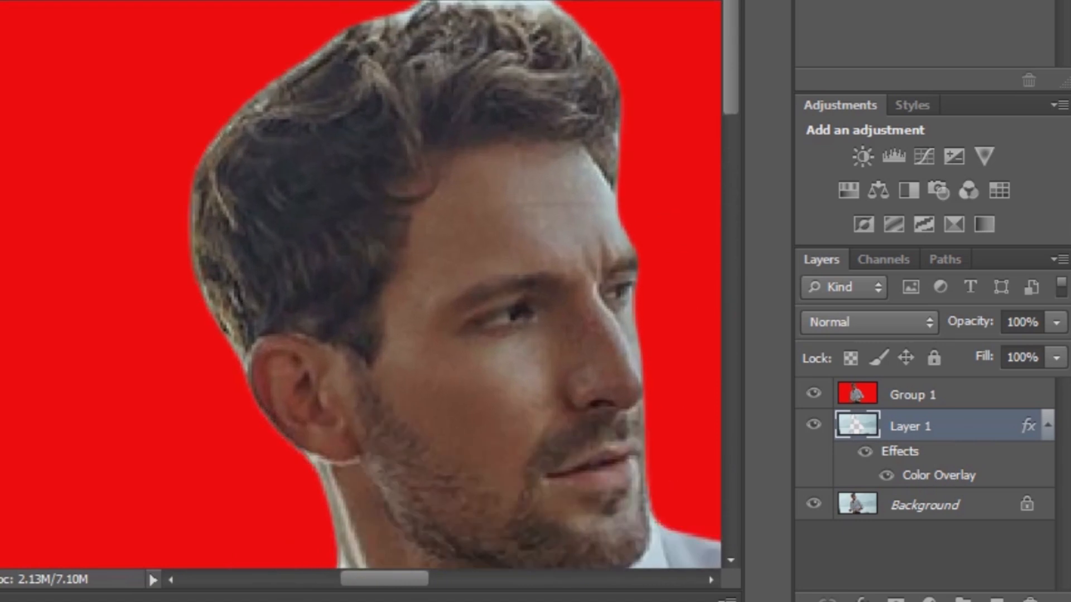
click(813, 394)
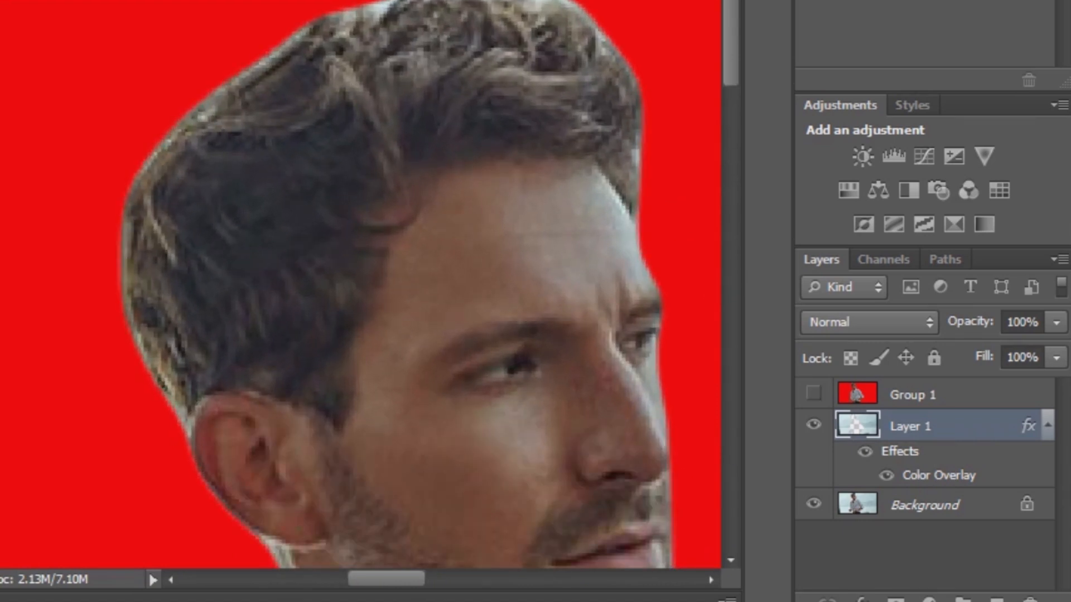
click(813, 394)
click(813, 394)
click(814, 394)
click(814, 393)
click(814, 394)
click(814, 394)
click(813, 394)
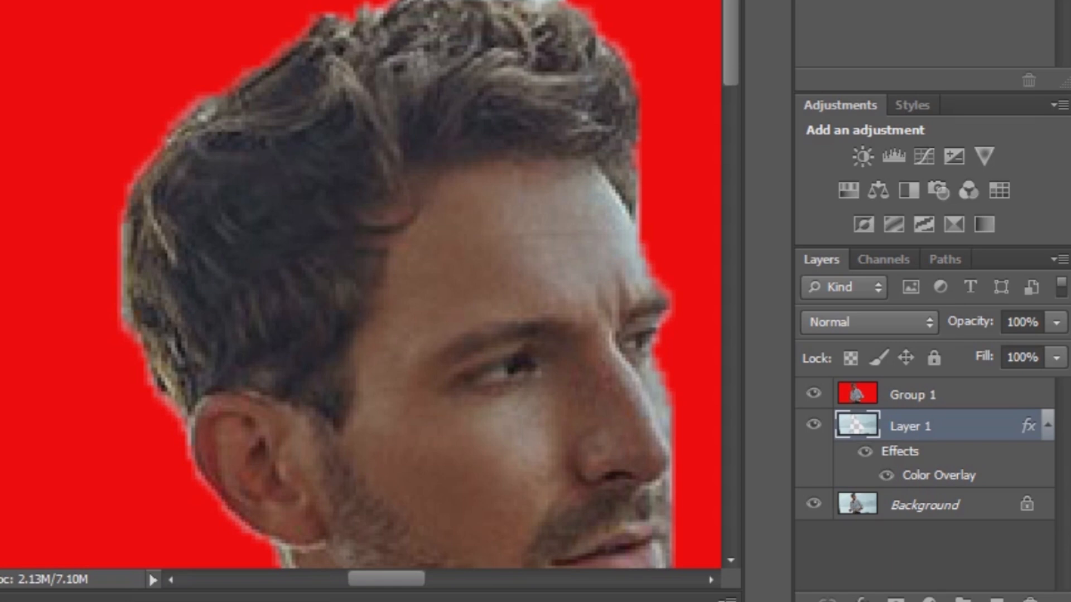